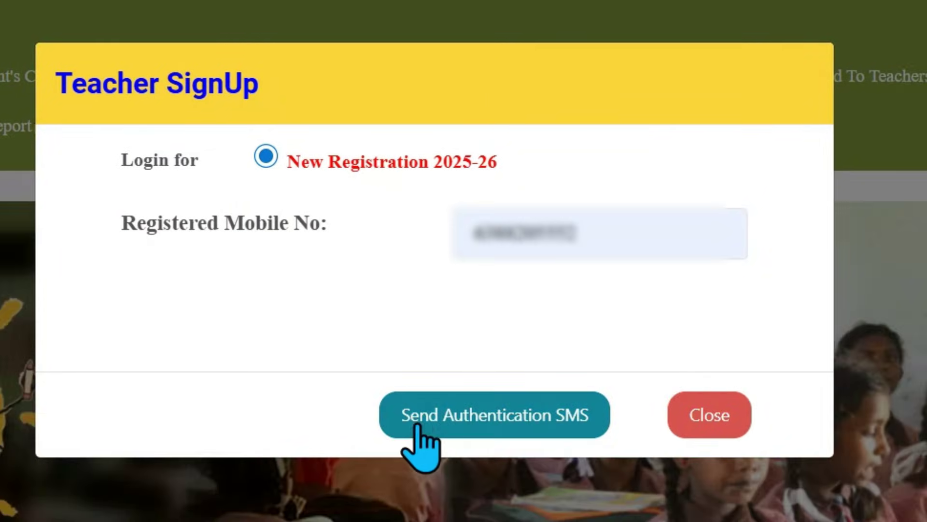
Request the authentication SMS, sign in with the OTP for New Registration 2025-26, and acknowledge the progress card instructions
click(531, 426)
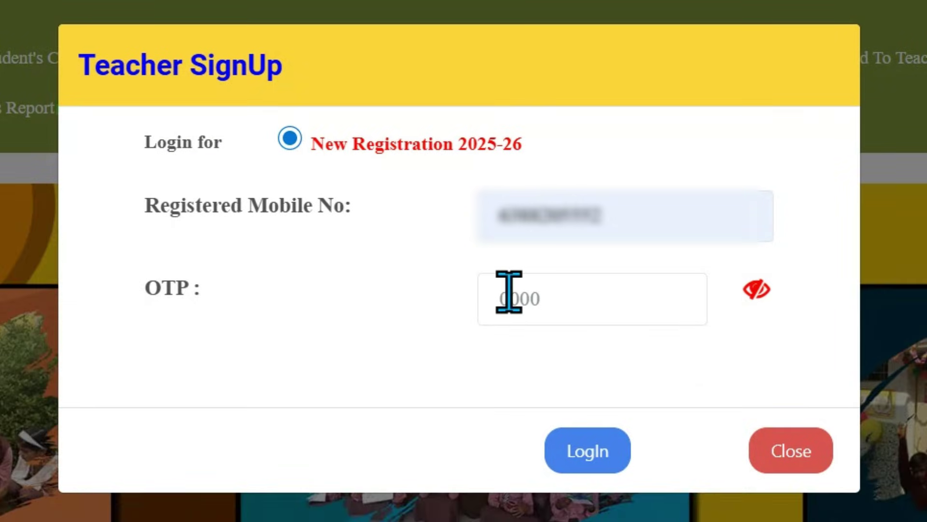
click(586, 449)
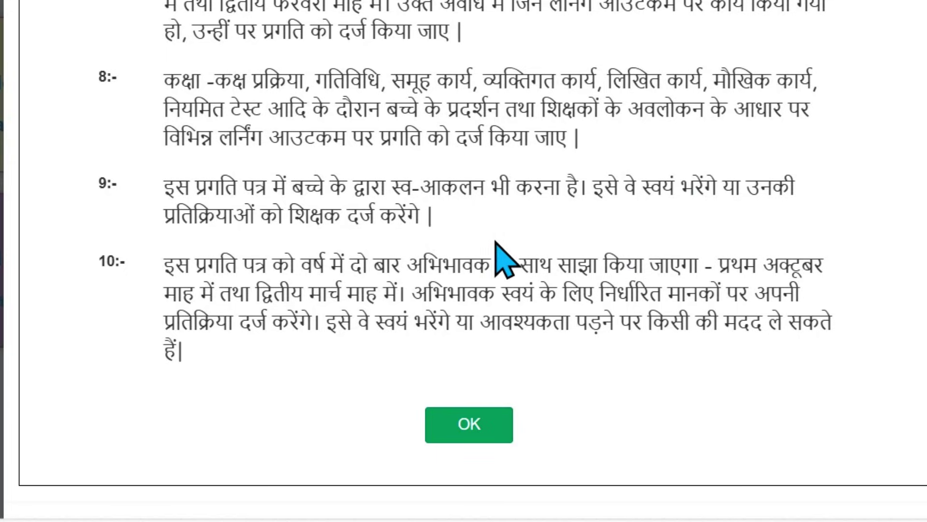
click(484, 432)
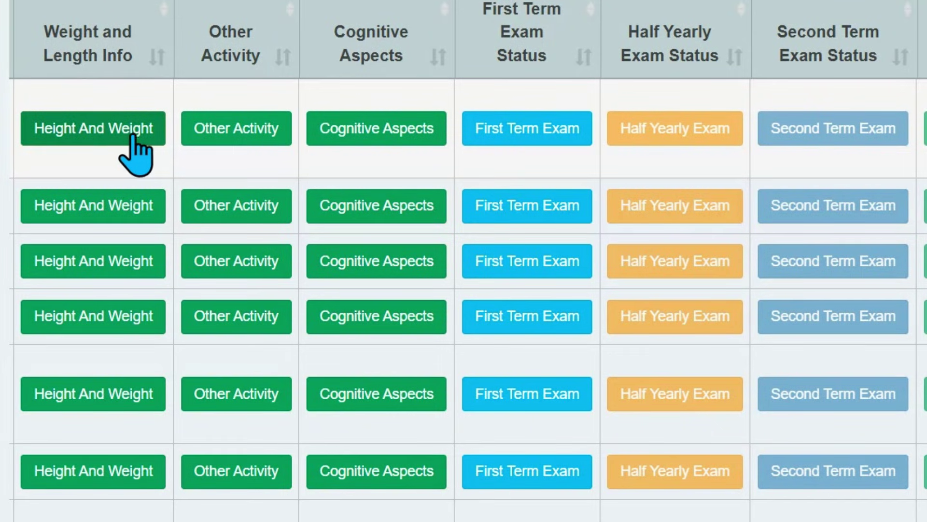
Open the height and weight form for the first student in the list
click(86, 131)
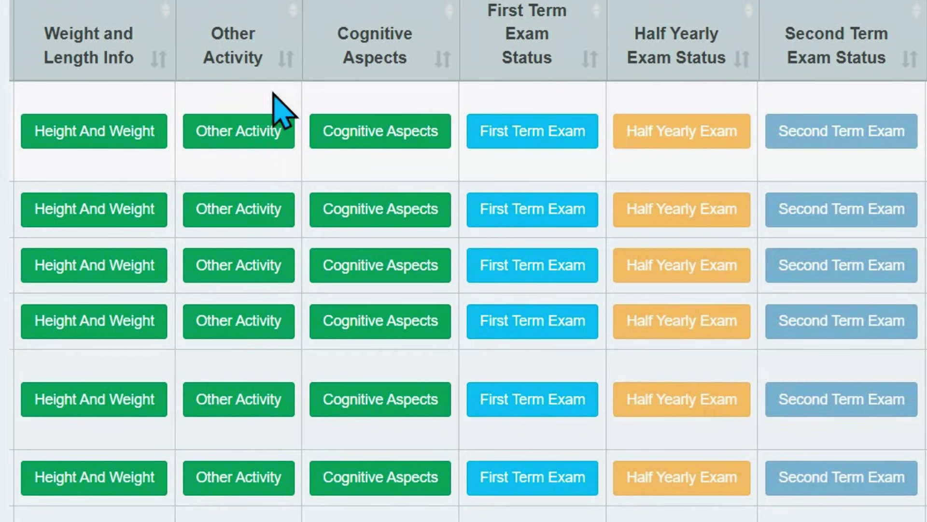
In the first student's Other Activity form, select dance, drawing, music/singing and अन्य (other) as liked activities
click(245, 131)
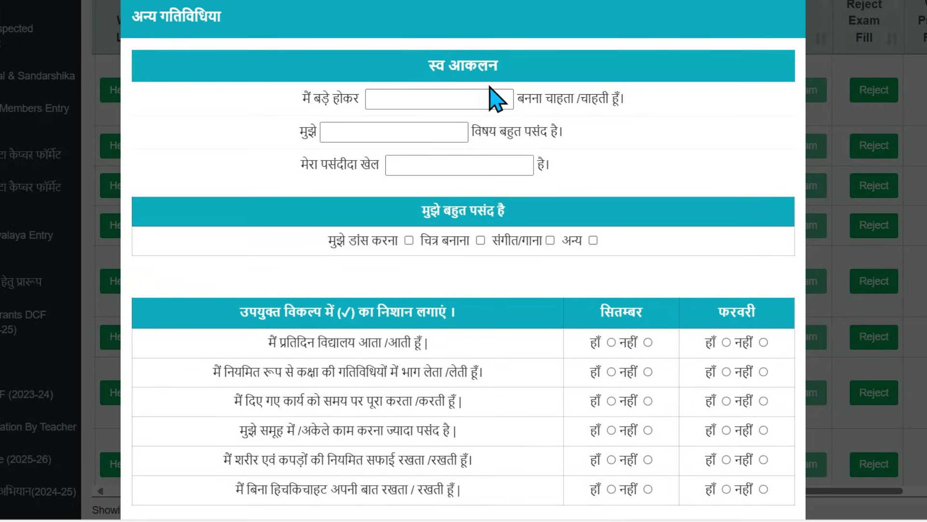
click(381, 102)
click(409, 240)
click(481, 240)
click(550, 240)
click(593, 240)
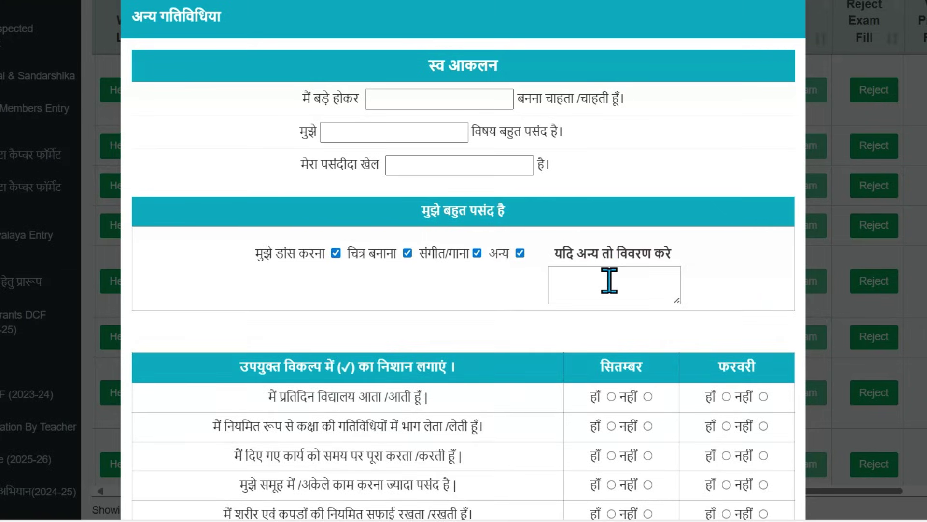
Answer हाँ for September to the daily school attendance statement and go to the September field for areas needing more work
scroll(531, 304, down, 5)
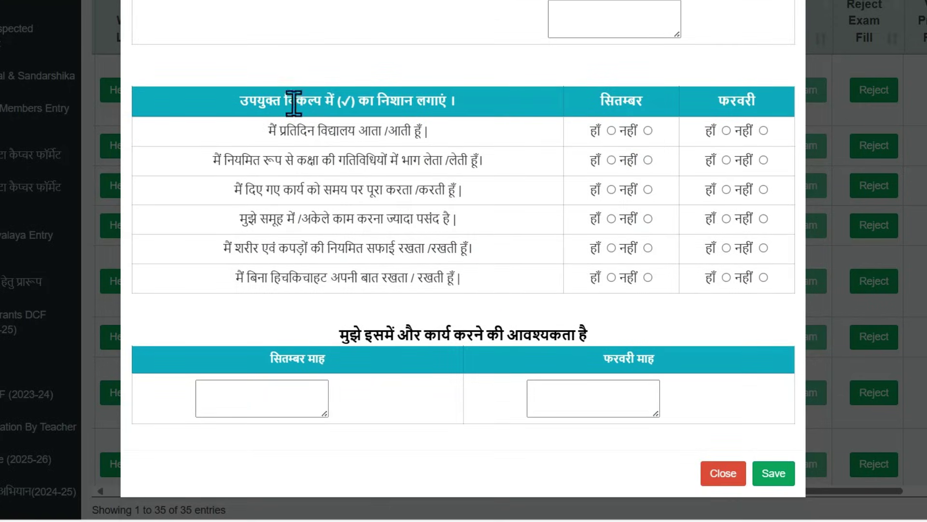
click(611, 130)
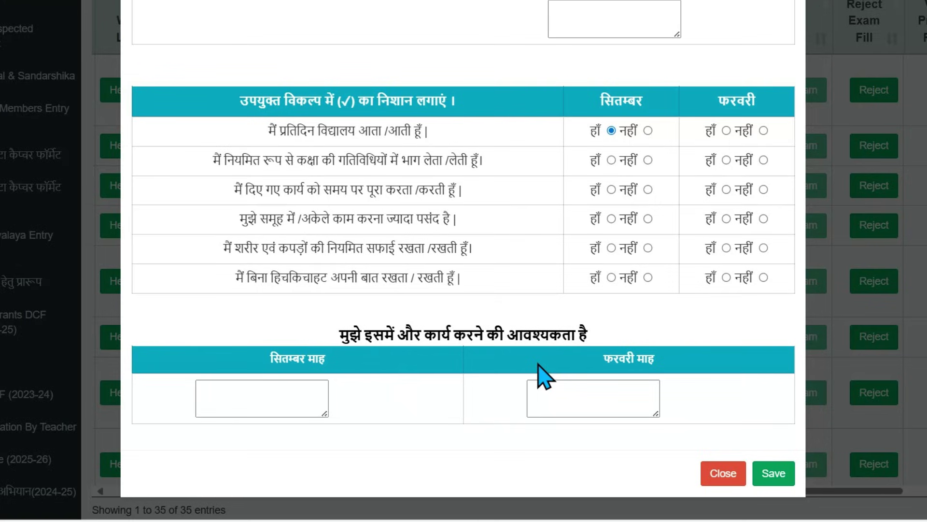
click(280, 390)
click(380, 405)
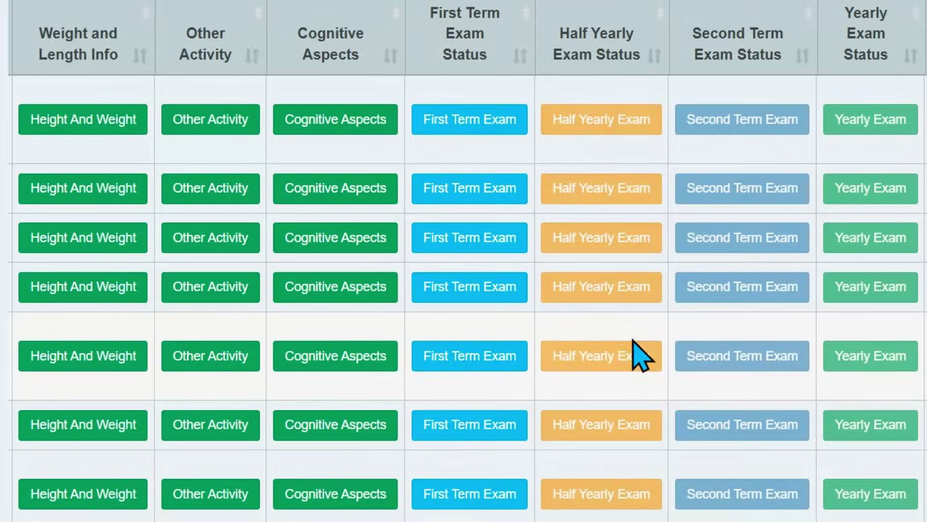
Open the first student's Cognitive Aspects form and examine the hygiene, social awareness, artistic skills and behaviour sections
drag(642, 356, 560, 337)
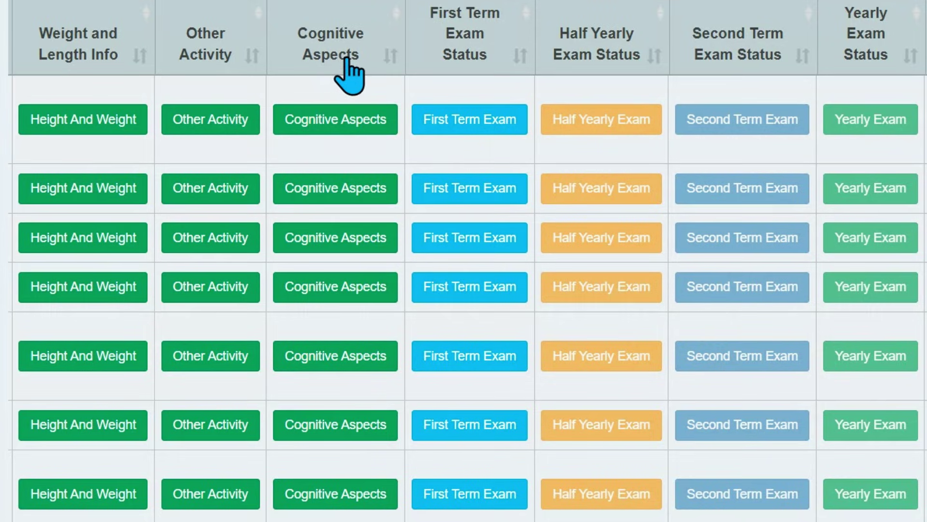
click(340, 127)
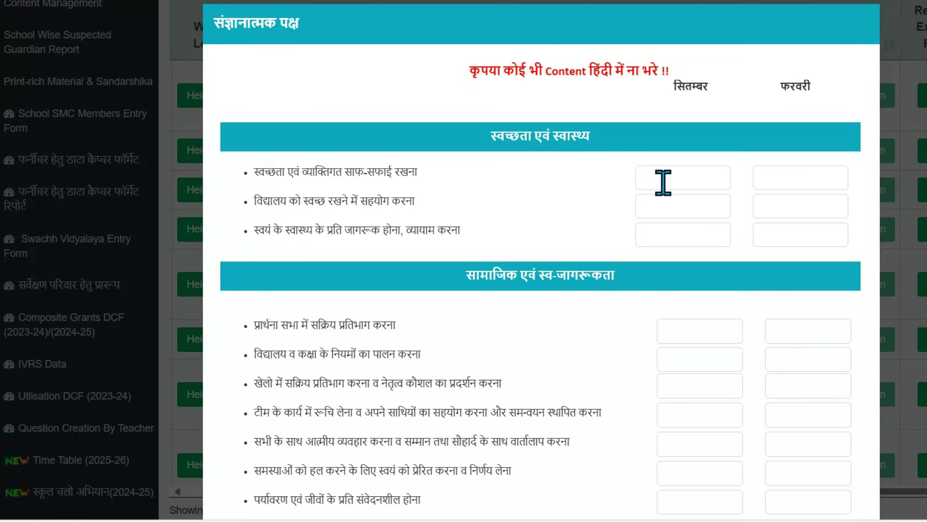
scroll(663, 182, down, 1)
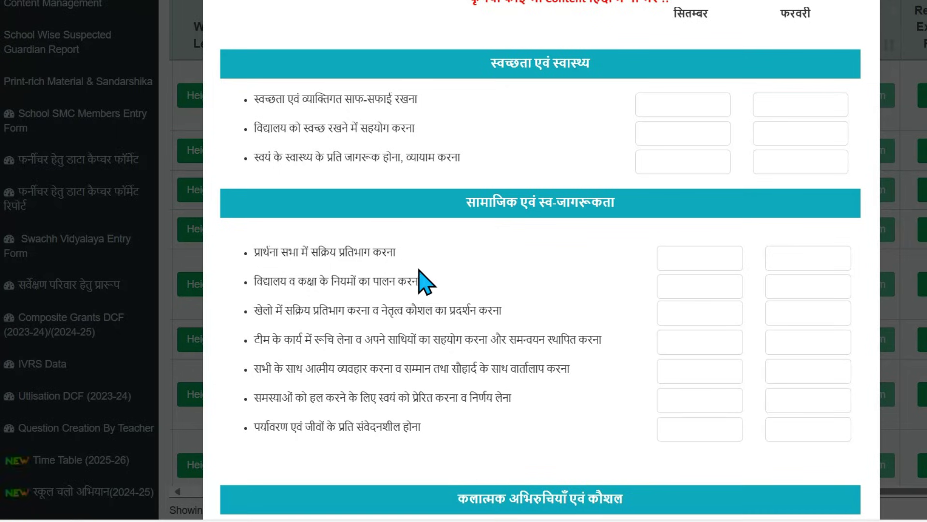
scroll(472, 281, down, 1)
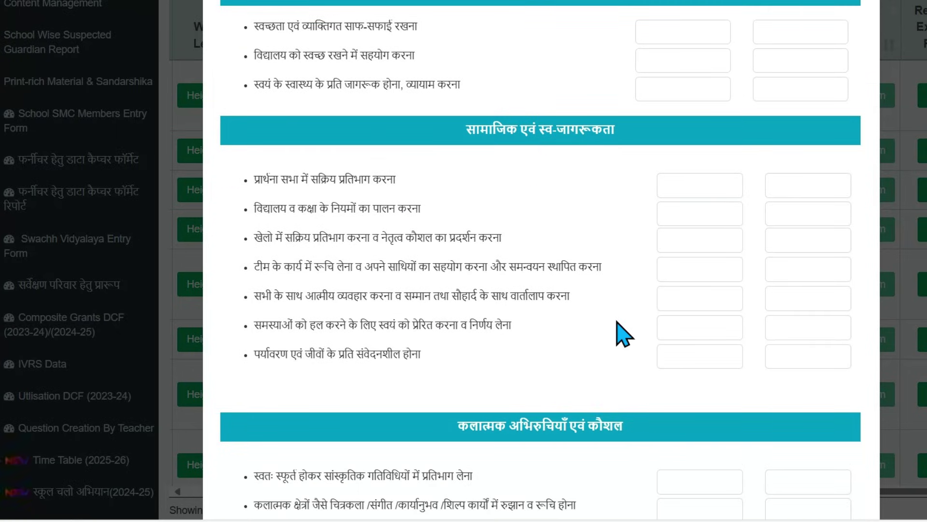
scroll(626, 334, down, 2)
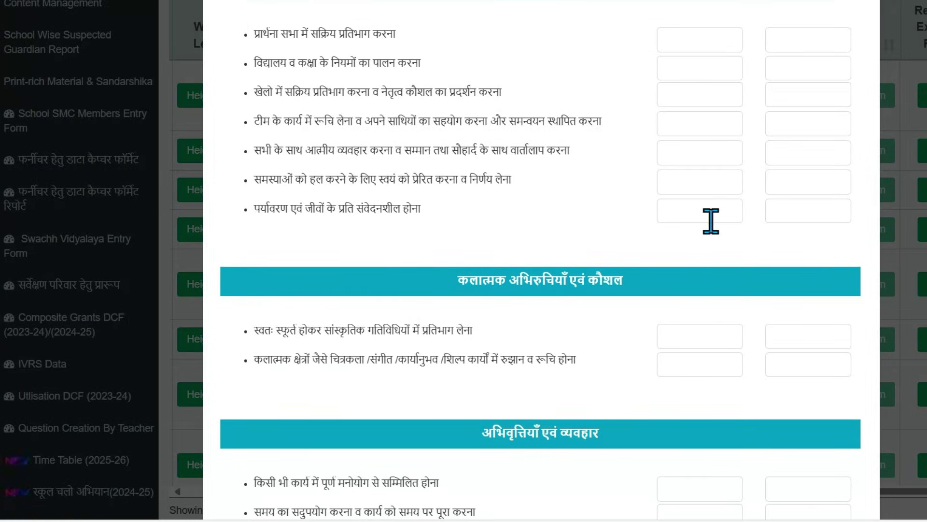
scroll(700, 227, down, 1)
scroll(580, 234, down, 2)
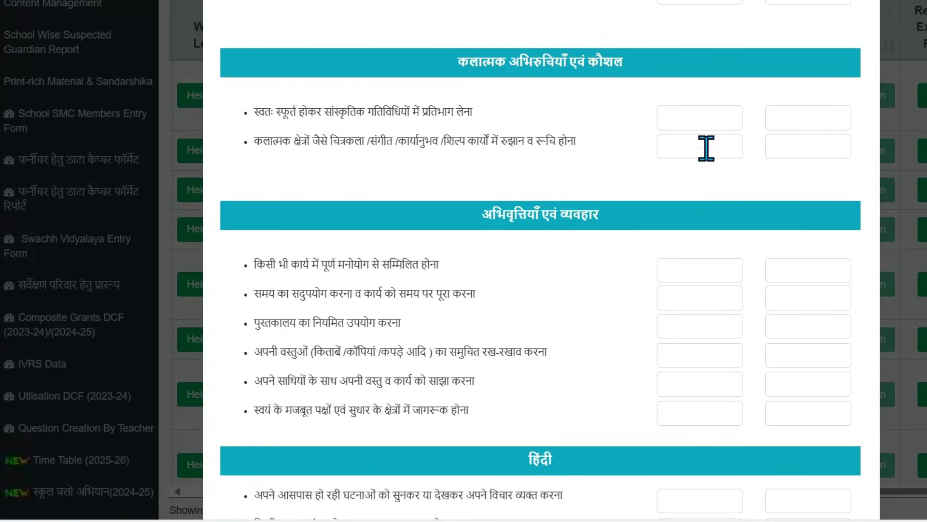
scroll(704, 147, down, 2)
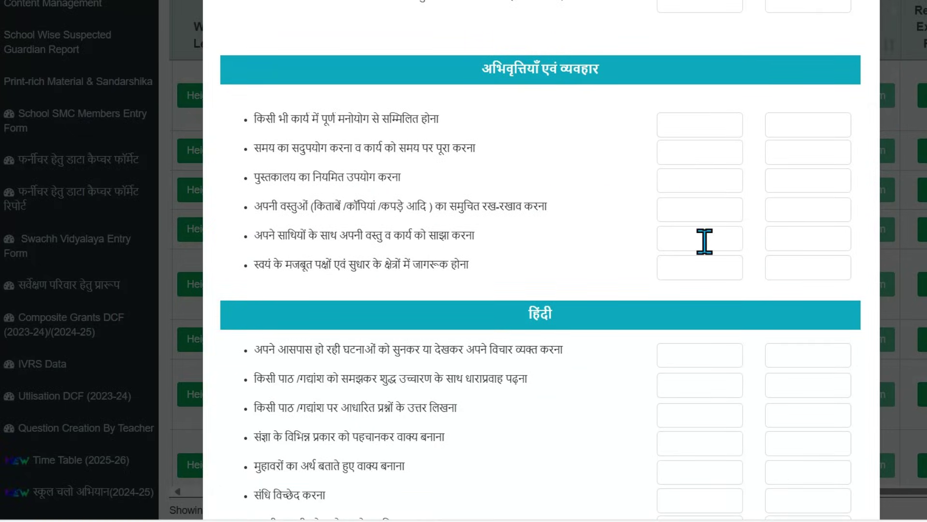
Examine the subject-wise learning outcomes from Hindi to social studies, the guardian feedback, school expectations and class teacher comments sections
scroll(704, 244, down, 3)
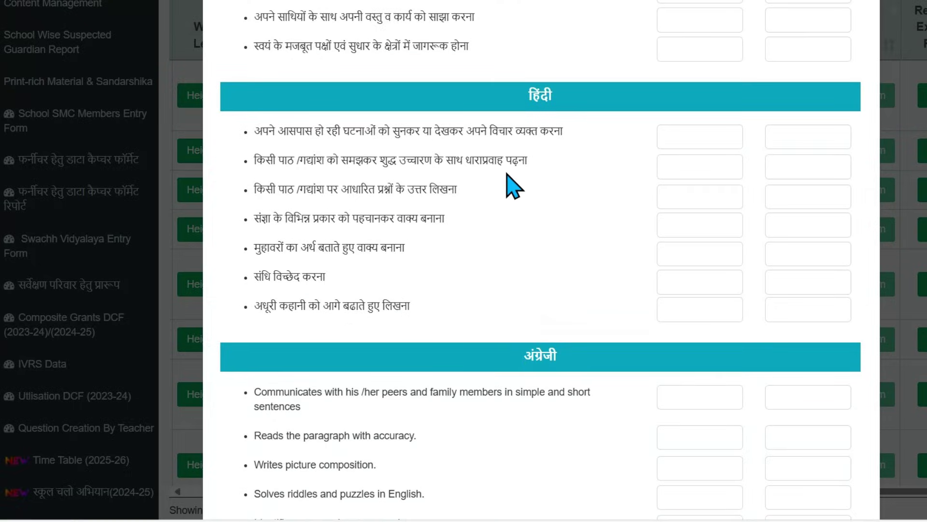
scroll(508, 186, down, 1)
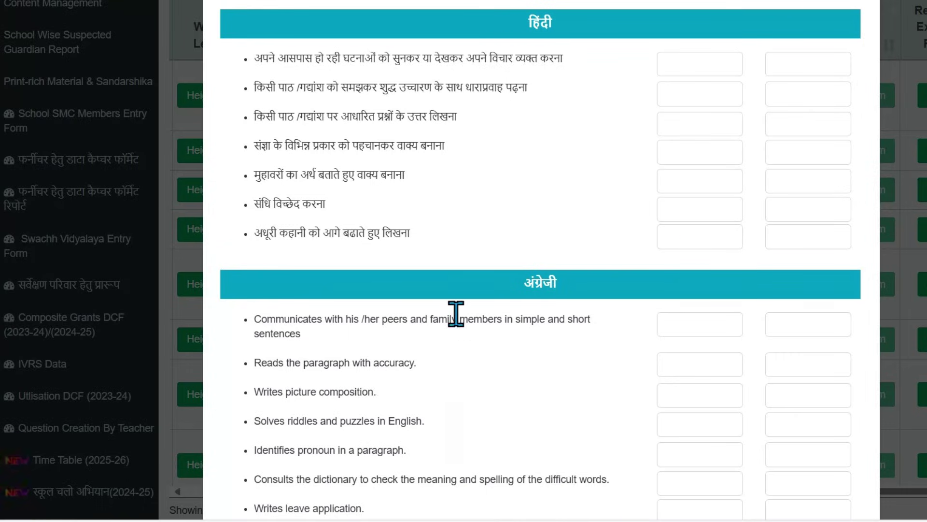
scroll(455, 315, down, 6)
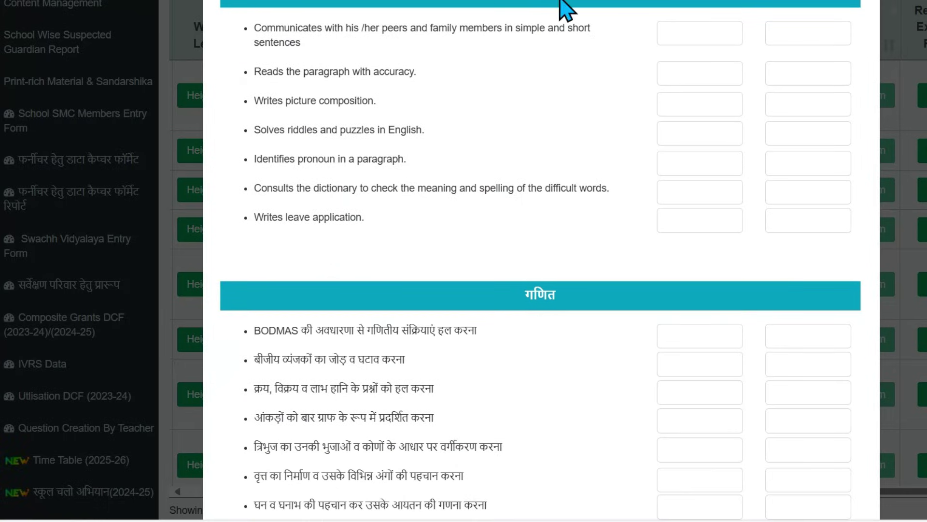
scroll(594, 166, down, 6)
scroll(531, 251, down, 5)
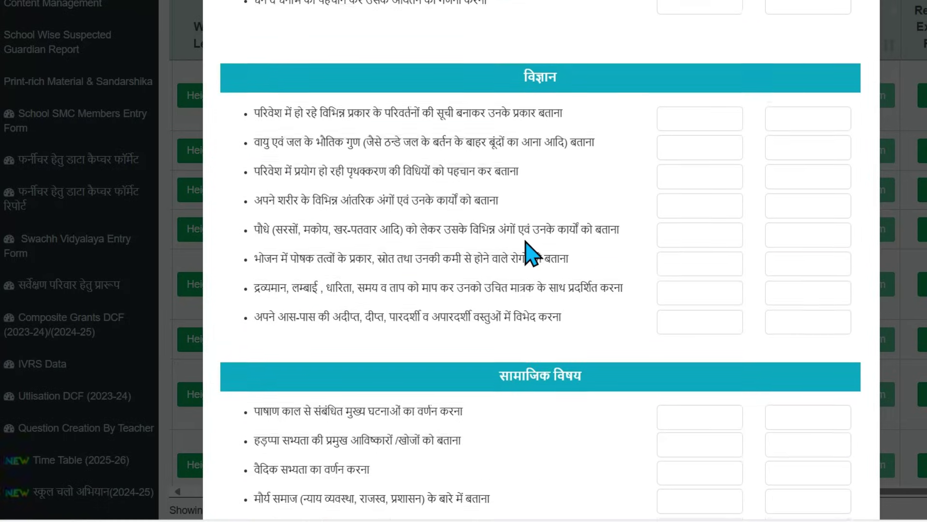
scroll(613, 148, down, 8)
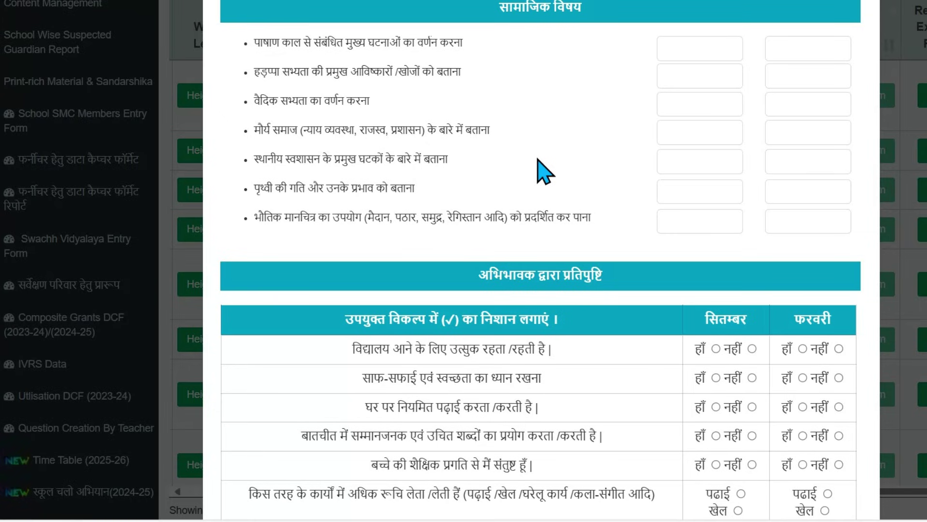
scroll(702, 181, down, 6)
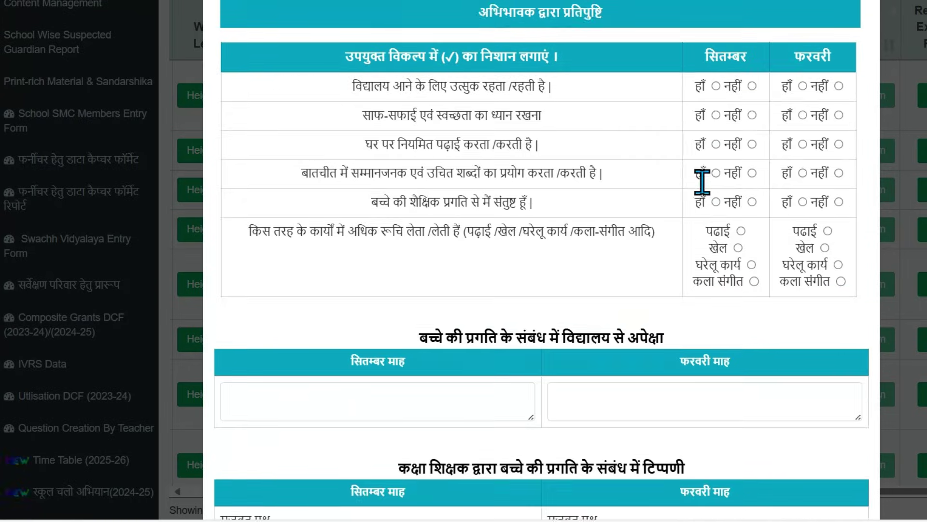
scroll(696, 177, up, 1)
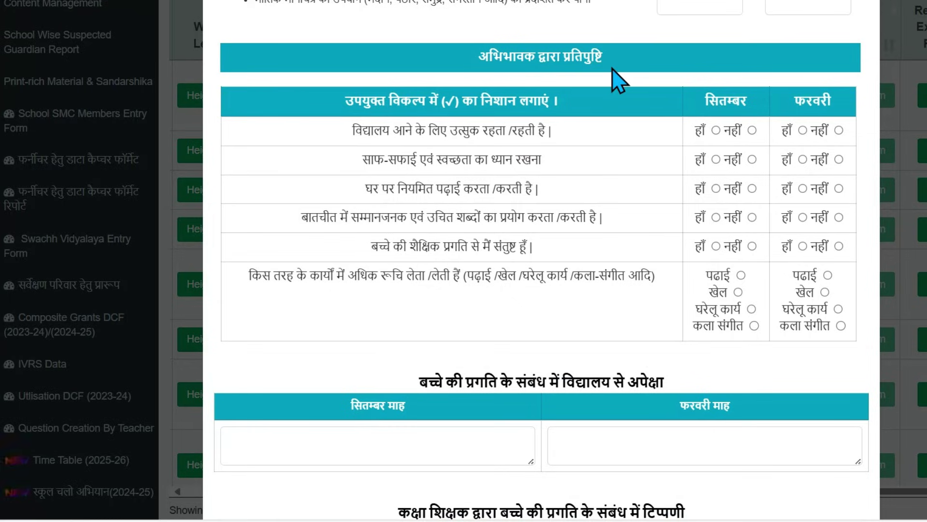
scroll(615, 79, down, 2)
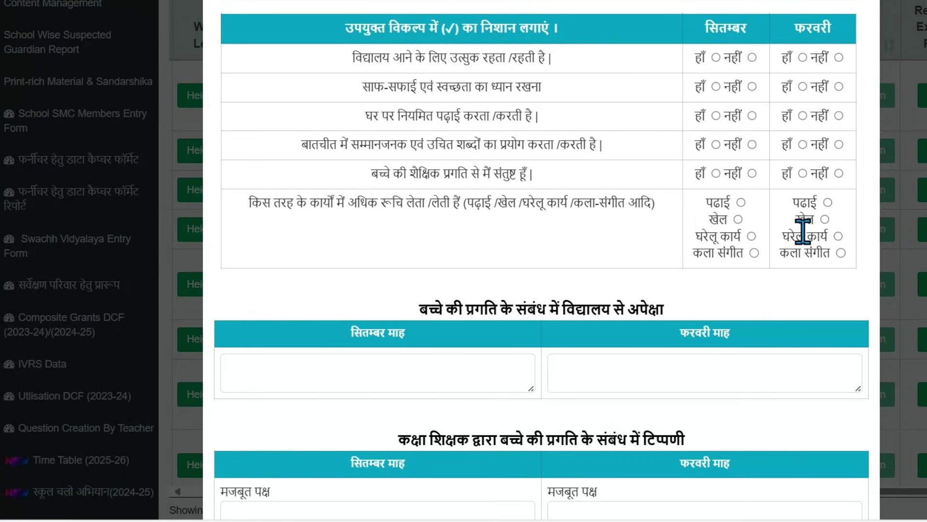
scroll(468, 172, down, 2)
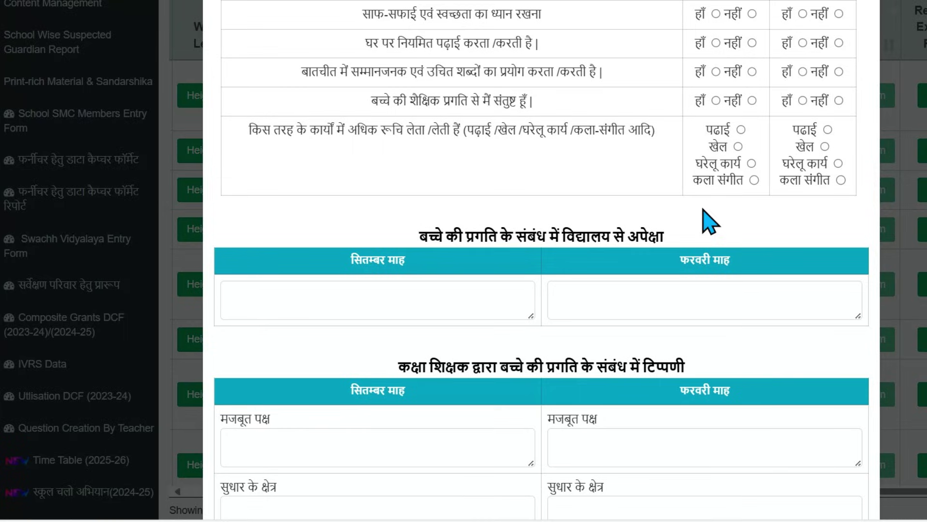
scroll(497, 276, down, 2)
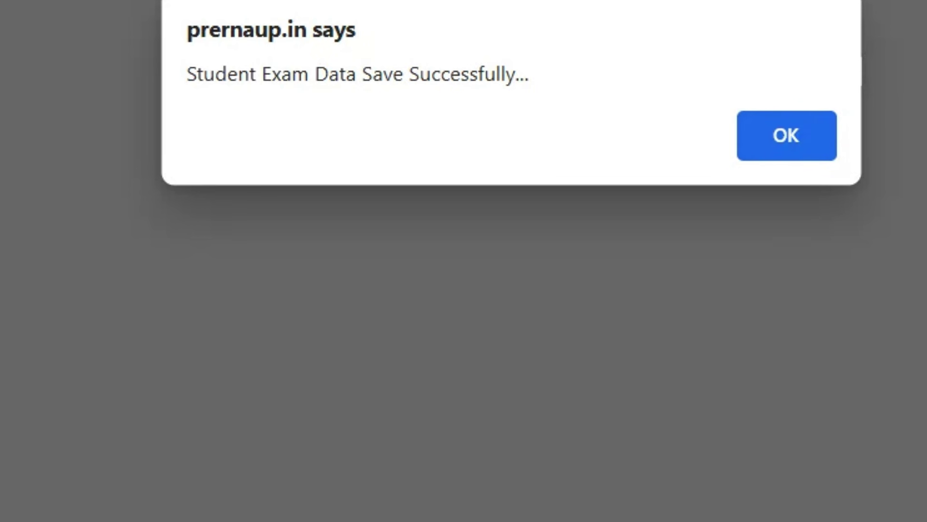
Acknowledge the save of the first student's First Term Exam data
click(787, 135)
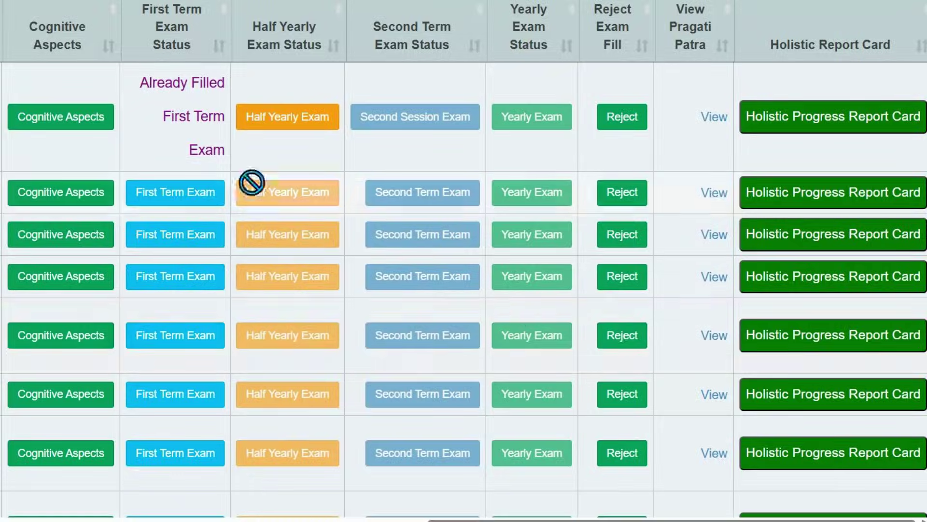